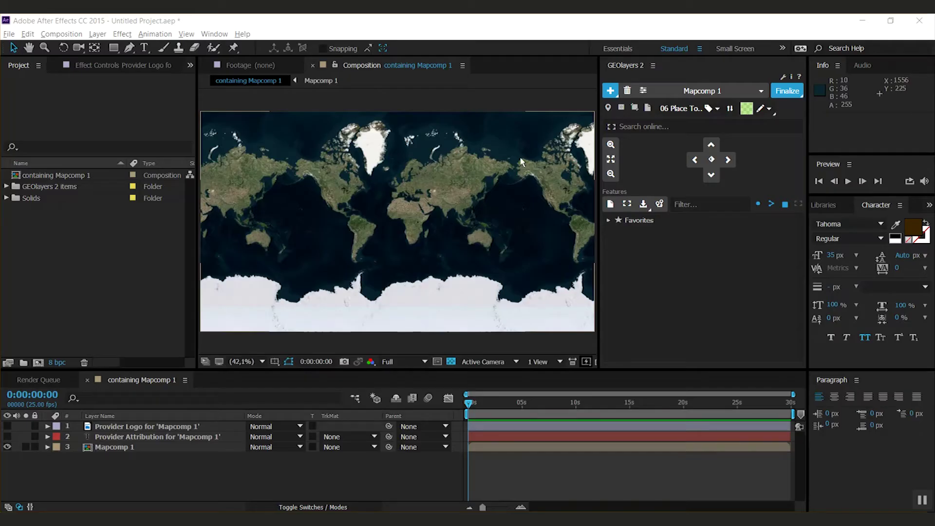
# Step: Review the GEOlayers + menu options and start a new 1920×1080 composition named Comp 1
pyautogui.click(613, 92)
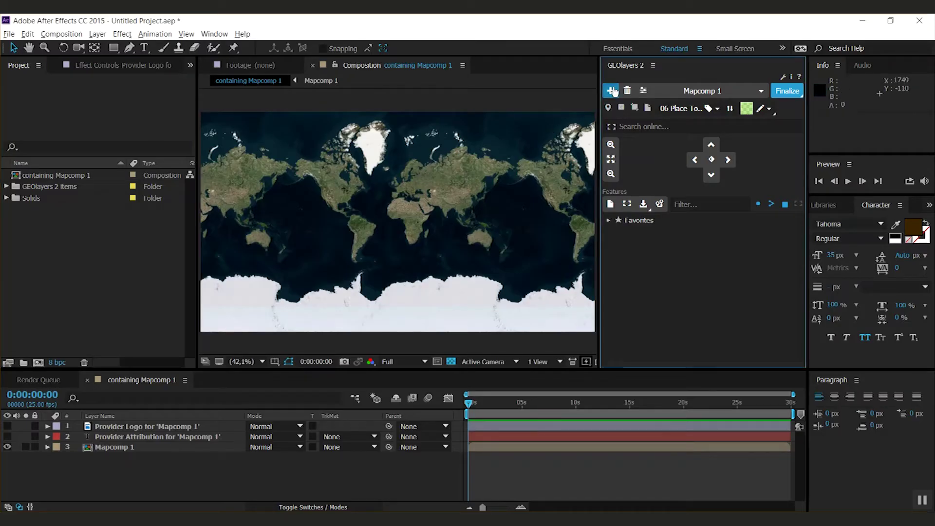
pyautogui.click(613, 92)
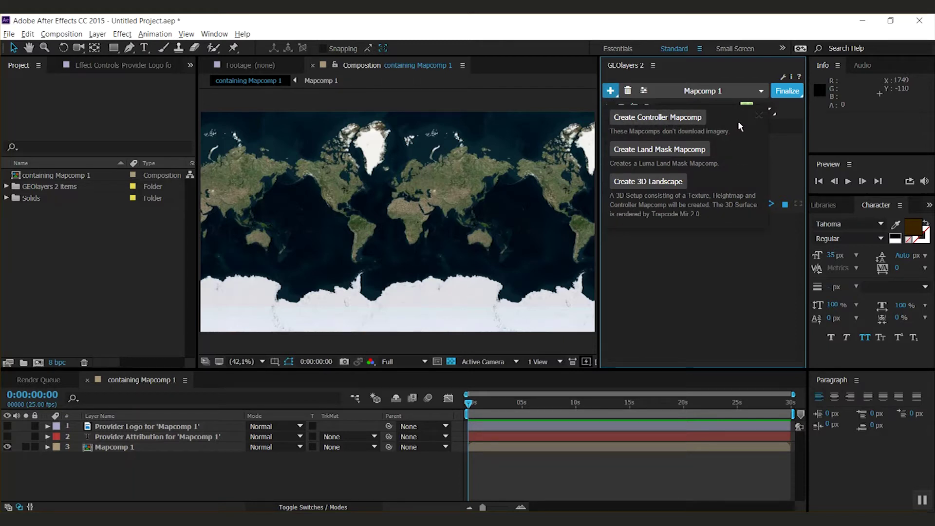
pyautogui.click(661, 120)
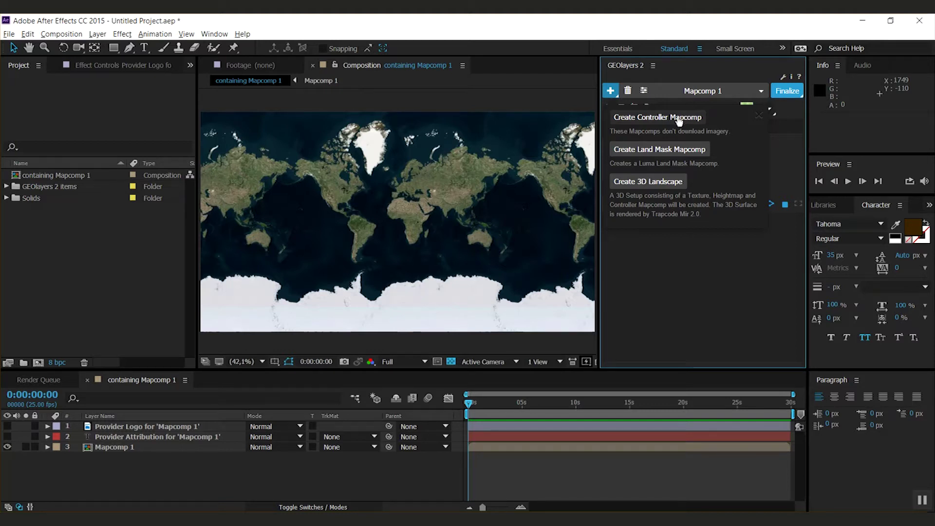
pyautogui.click(708, 155)
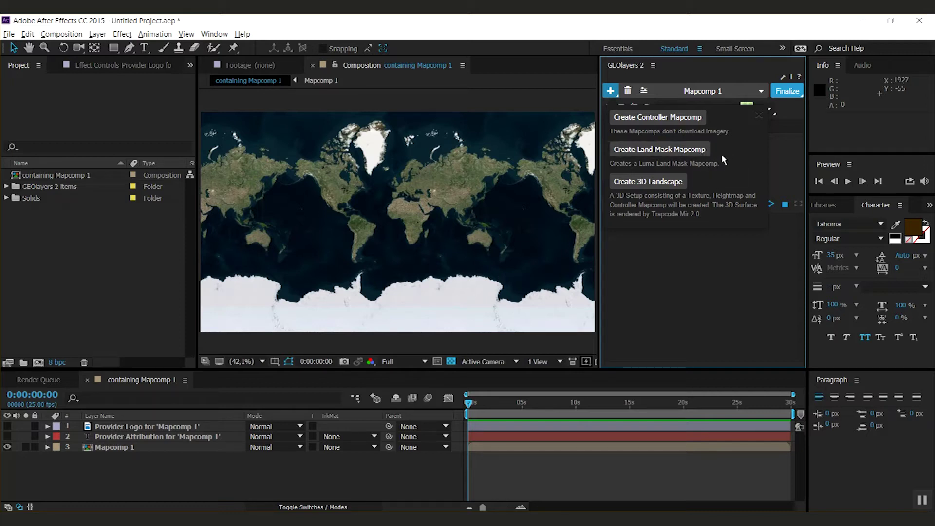
# Step: Name the new composition 'LAnd Mask' and create it
pyautogui.click(38, 362)
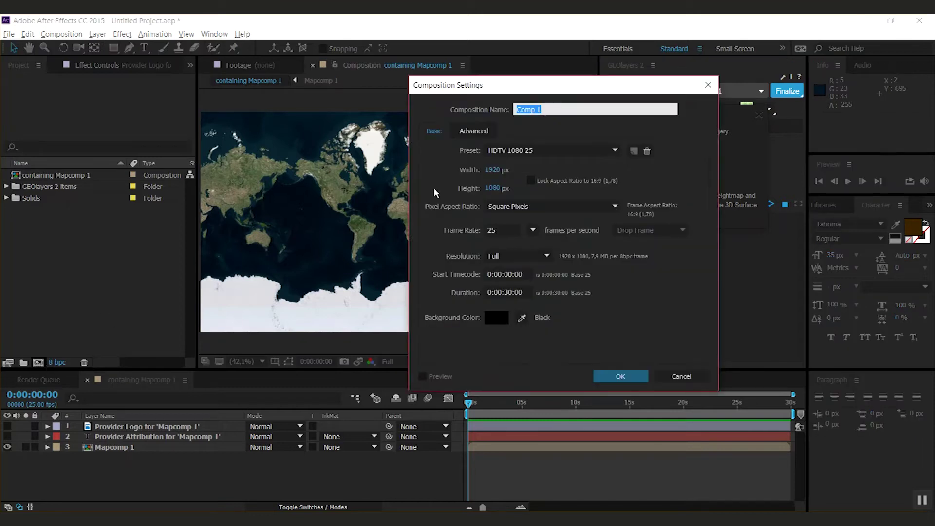
pyautogui.moveTo(552, 110); pyautogui.dragTo(515, 110)
pyautogui.write('LAnd Mask')
pyautogui.click(624, 377)
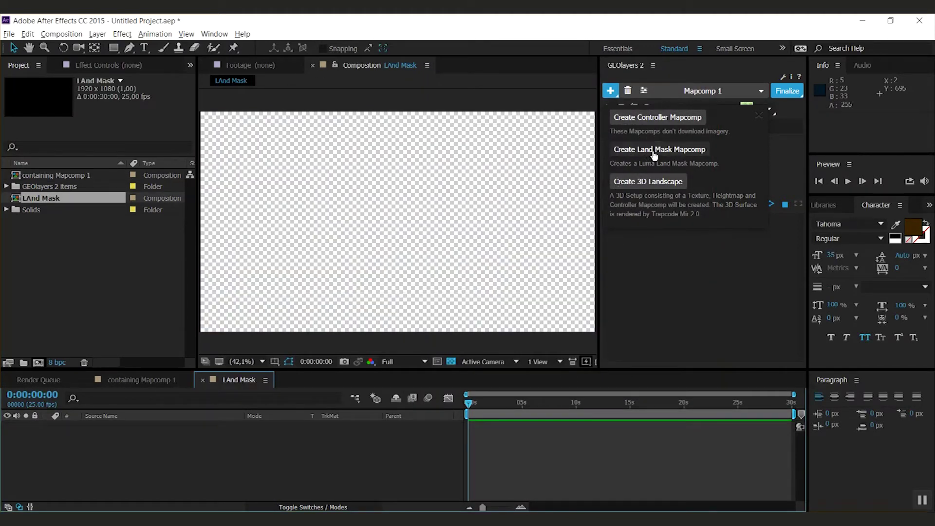
# Step: Add a GEOlayers world Land Mask mapcomp to the LAnd Mask composition
pyautogui.click(658, 151)
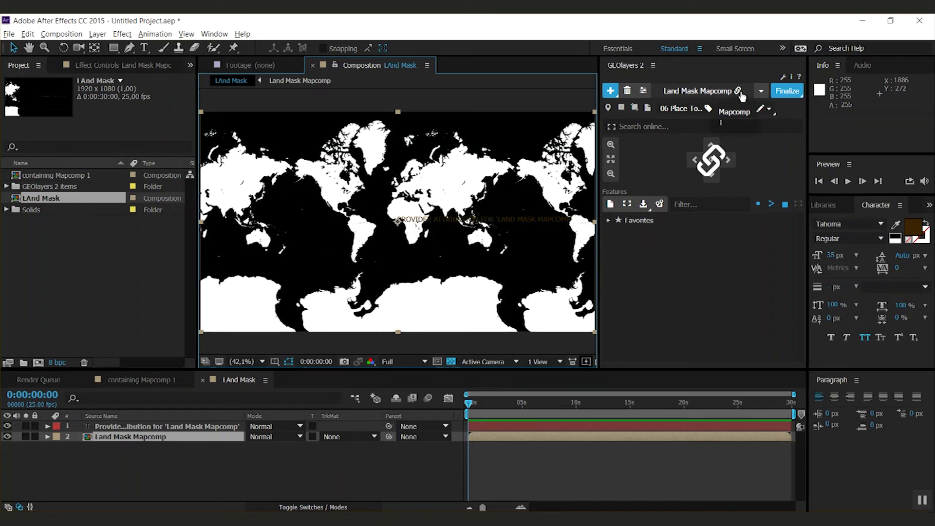
pyautogui.click(761, 91)
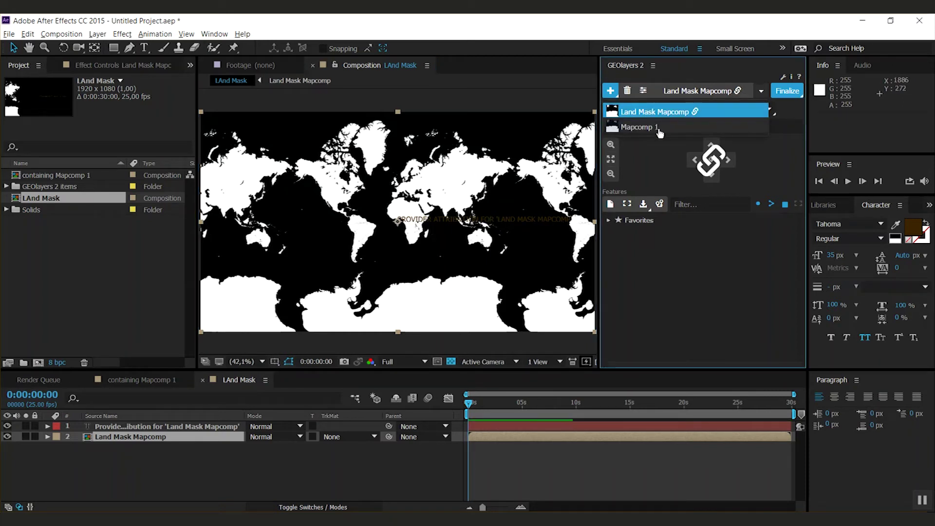
pyautogui.click(761, 92)
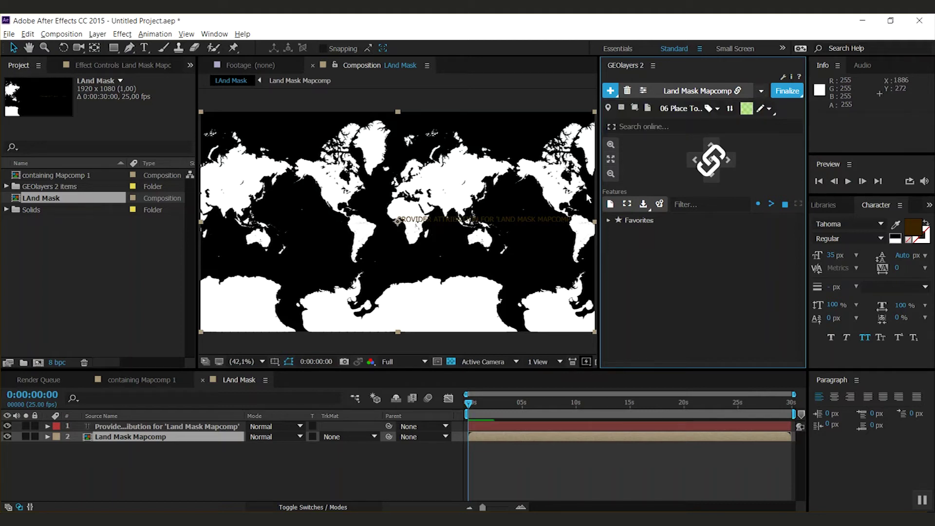
# Step: Hide the attribution layer, then use LAnd Mask as a Luma matte on Mapcomp 1
pyautogui.click(7, 427)
pyautogui.click(126, 381)
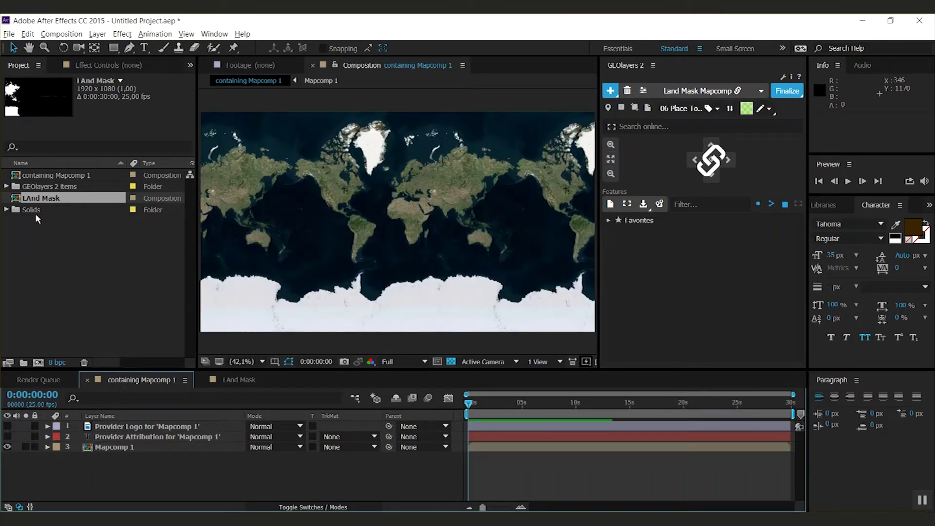
pyautogui.moveTo(41, 198); pyautogui.dragTo(122, 447)
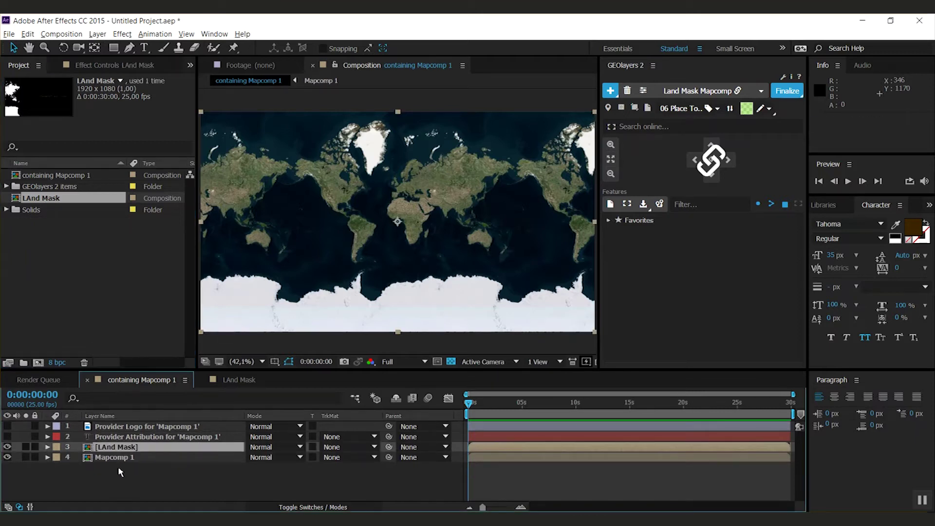
pyautogui.click(127, 459)
pyautogui.click(355, 457)
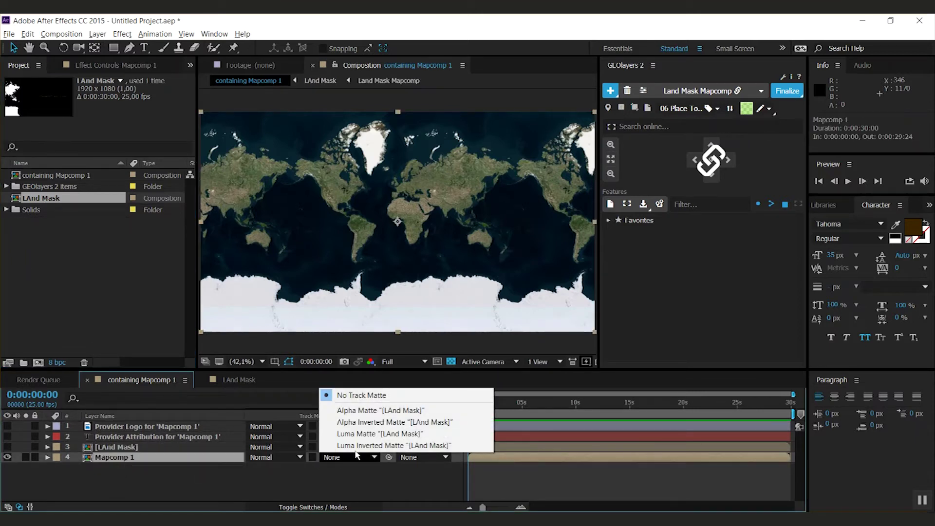
pyautogui.click(380, 434)
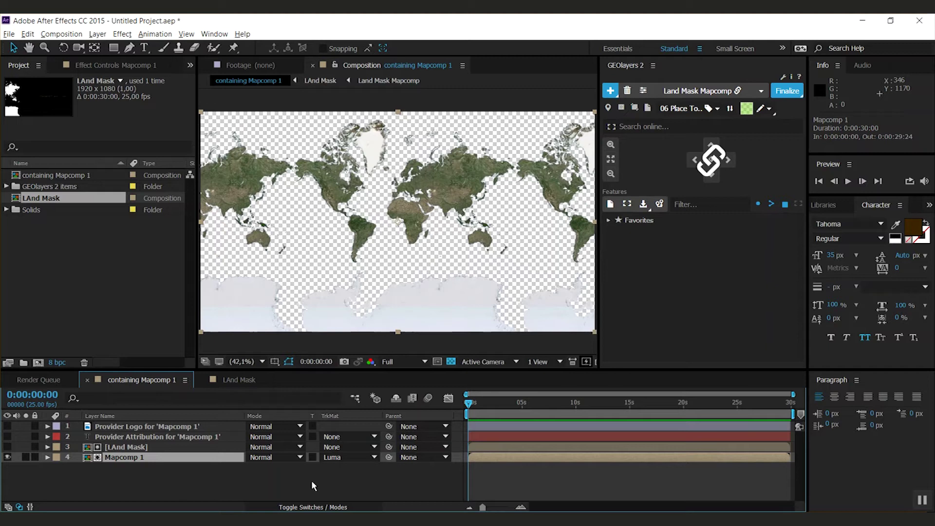
# Step: Make Mapcomp 1 the active mapcomp and zoom and pan to frame Europe
pyautogui.click(761, 91)
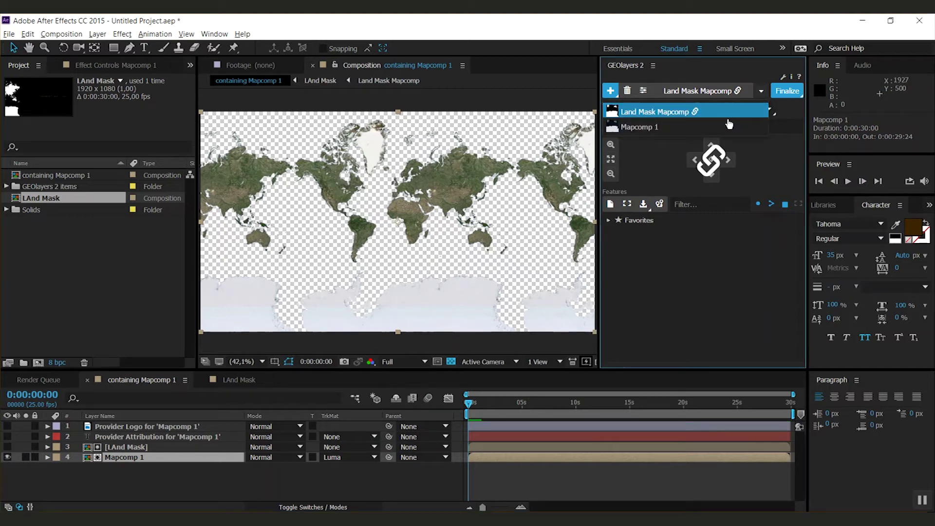
pyautogui.click(687, 127)
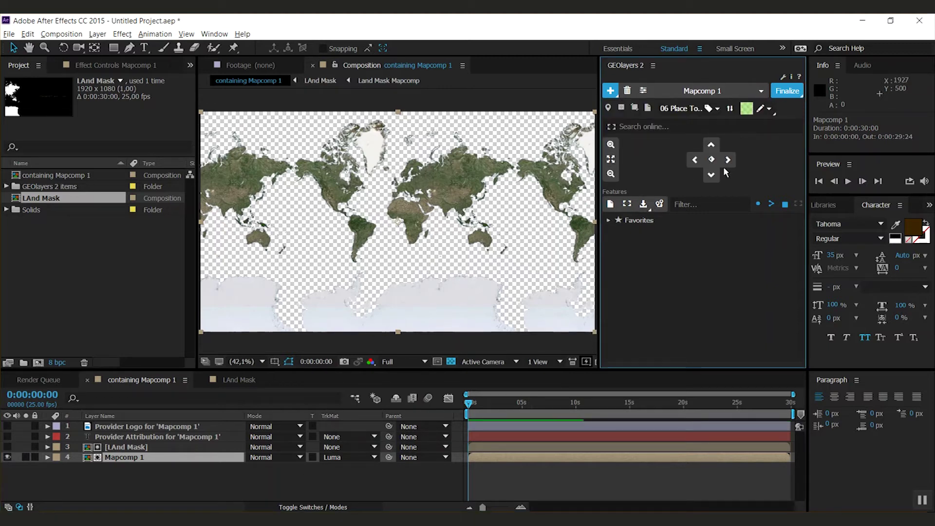
pyautogui.click(611, 145)
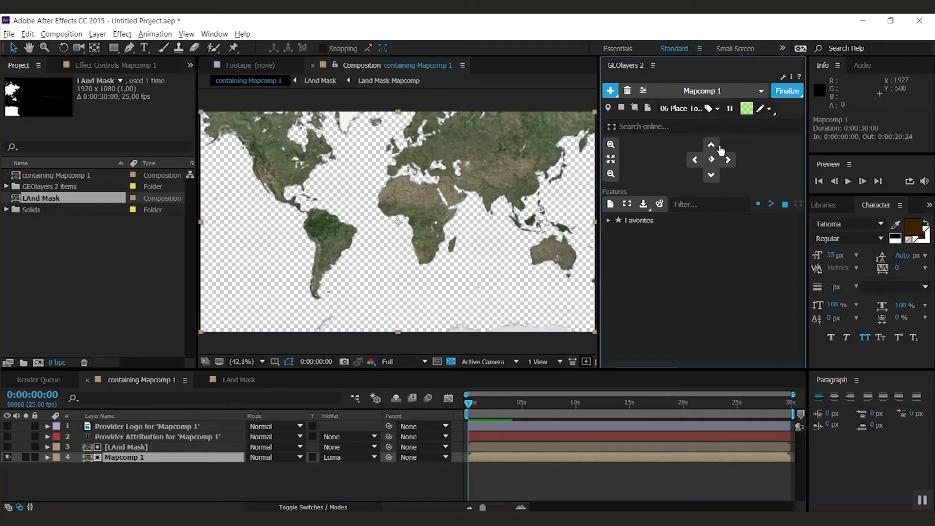
pyautogui.click(711, 145)
pyautogui.click(611, 145)
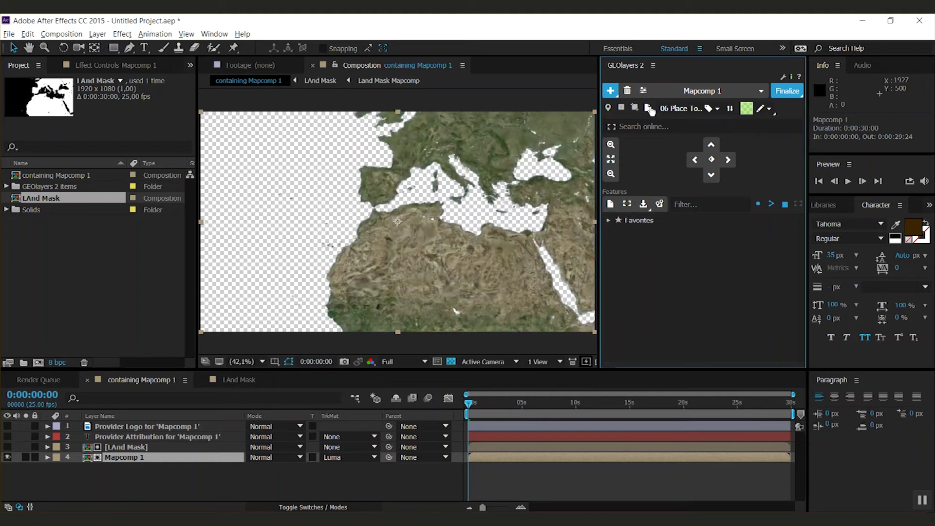
# Step: Draw a closed freeform shape over the Iberian Peninsula
pyautogui.click(129, 49)
pyautogui.click(381, 160)
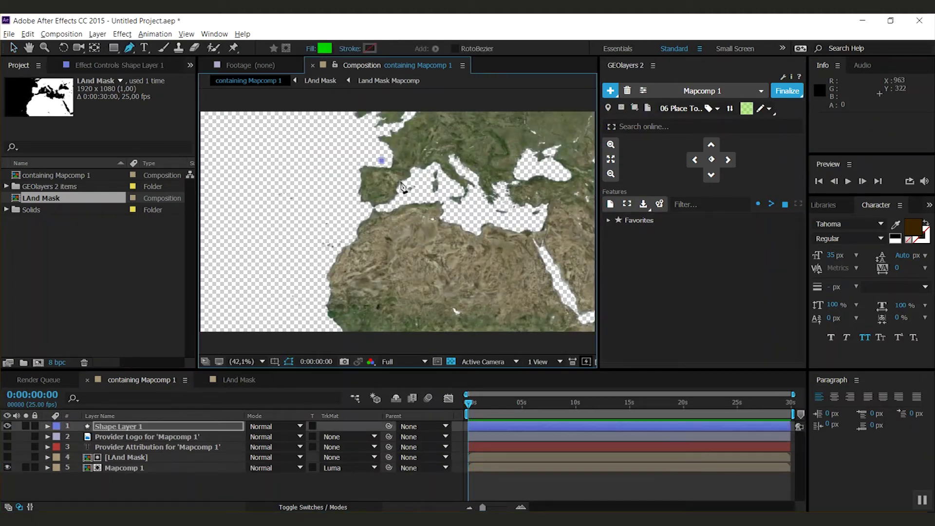
pyautogui.click(406, 183)
pyautogui.click(398, 202)
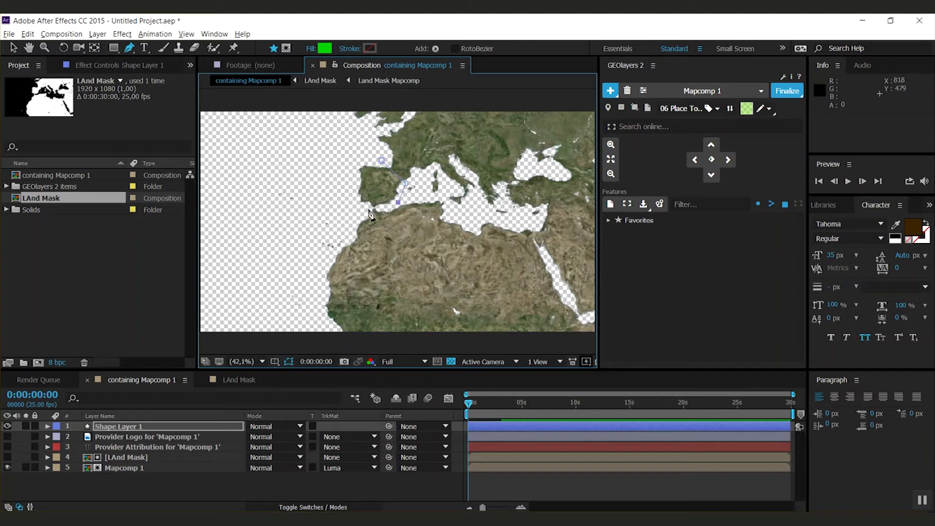
pyautogui.click(368, 209)
pyautogui.click(339, 192)
pyautogui.click(347, 147)
pyautogui.click(382, 160)
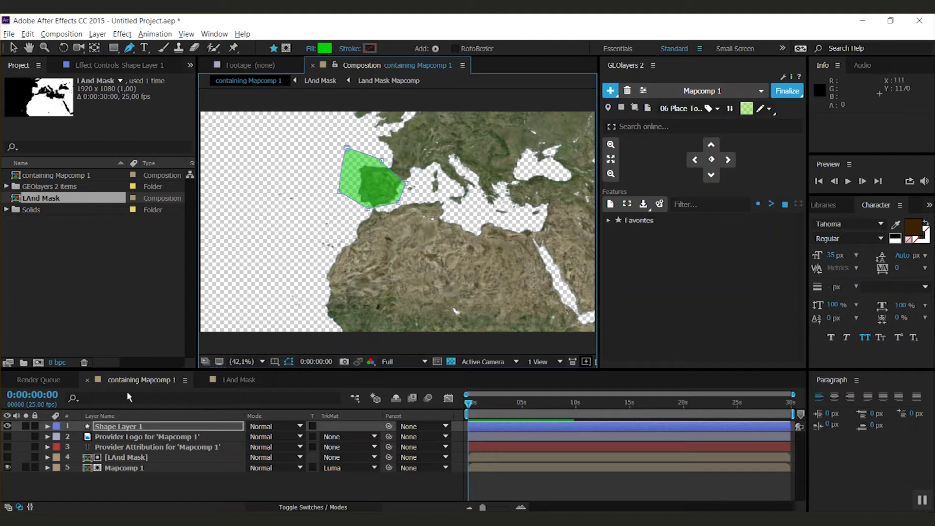
# Step: Clip the green Iberia shape to land using LAnd Mask as a Luma matte
pyautogui.moveTo(53, 207); pyautogui.dragTo(127, 424)
pyautogui.click(337, 437)
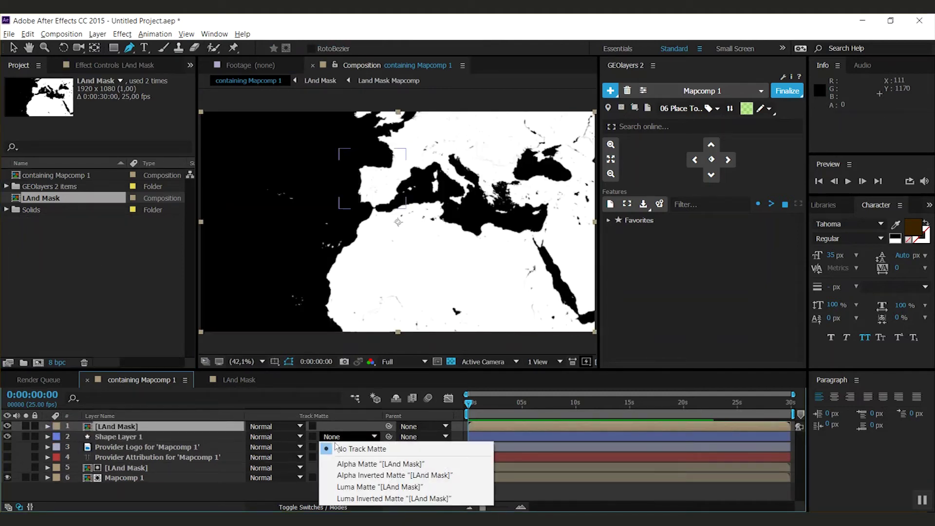
pyautogui.click(355, 487)
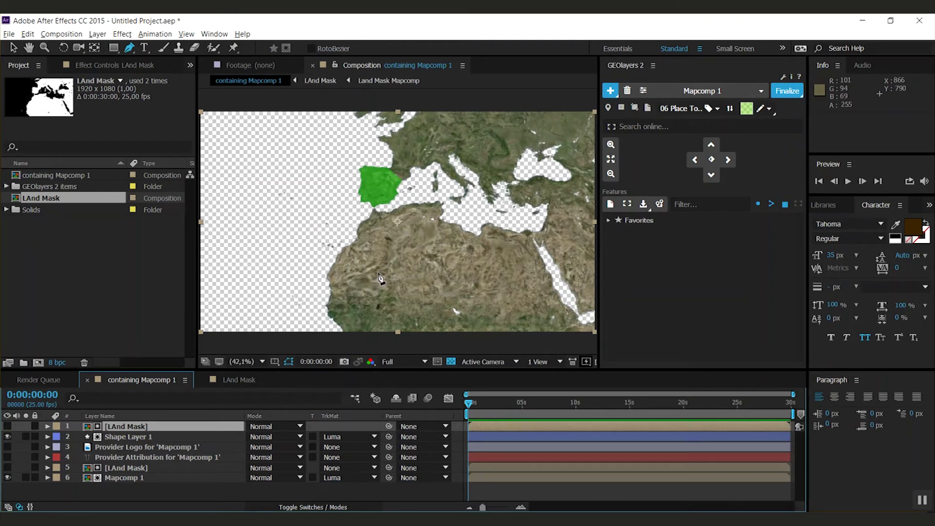
# Step: Delete every composition and folder from the project
pyautogui.moveTo(87, 273); pyautogui.dragTo(19, 171)
pyautogui.press('Delete')
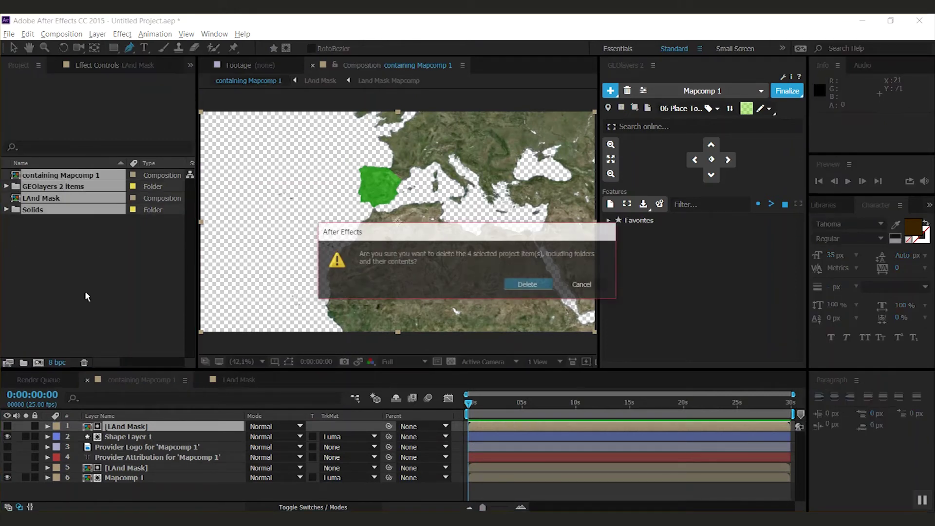
pyautogui.press('Return')
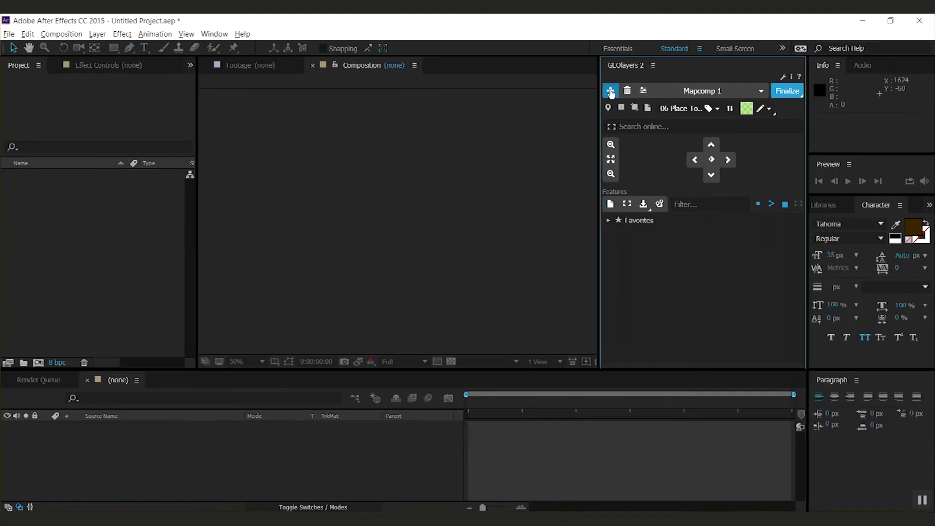
pyautogui.click(611, 91)
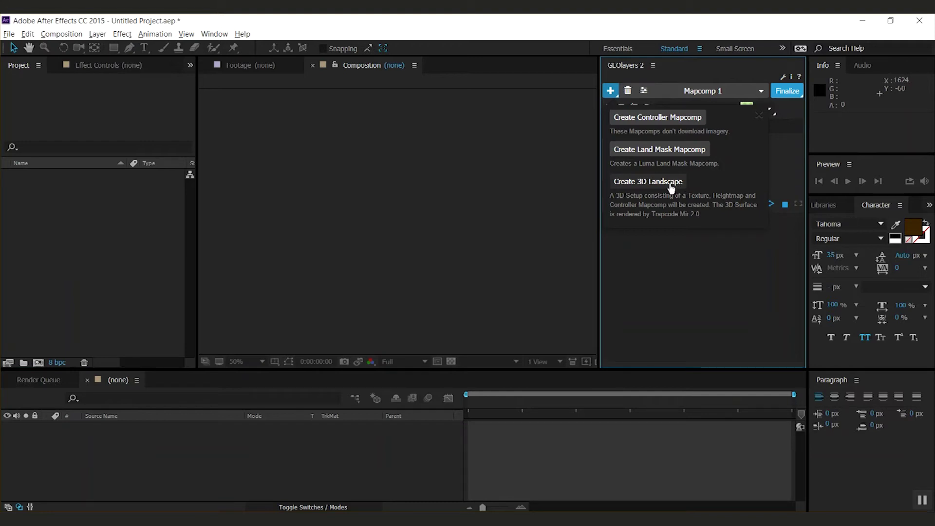
# Step: Create a GEOlayers 3D Landscape setup with terrain, camera and heightmap layers
pyautogui.click(671, 187)
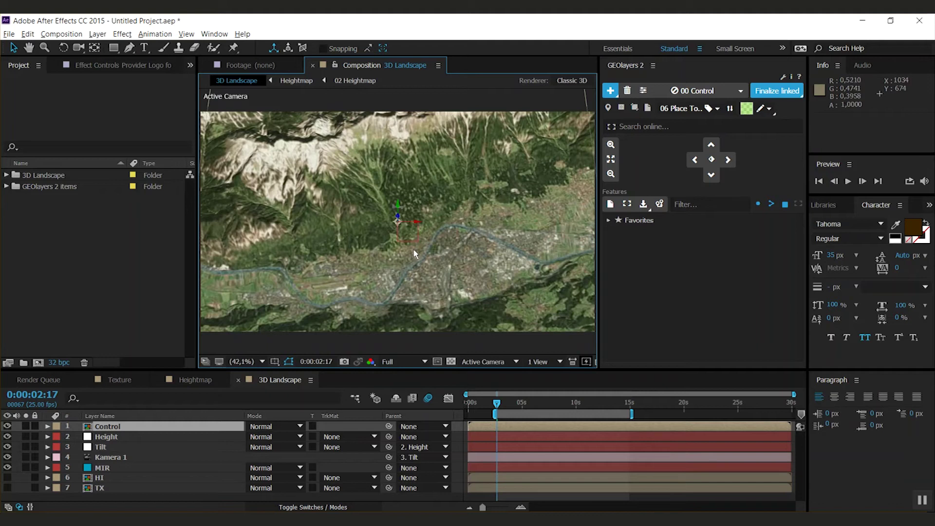
# Step: Inspect the 3D Landscape, Heightmap and Texture comps inside the 3D Landscape folder
pyautogui.click(6, 175)
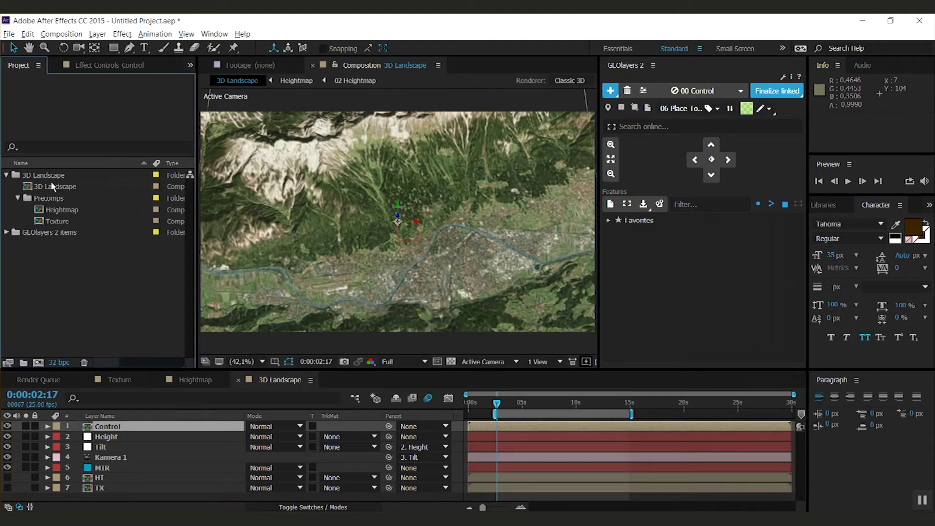
pyautogui.click(80, 187)
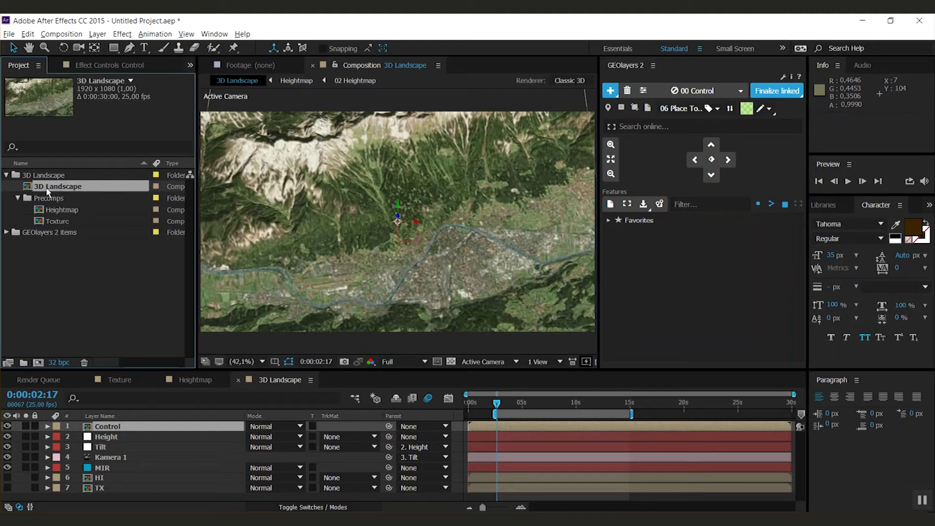
pyautogui.click(56, 213)
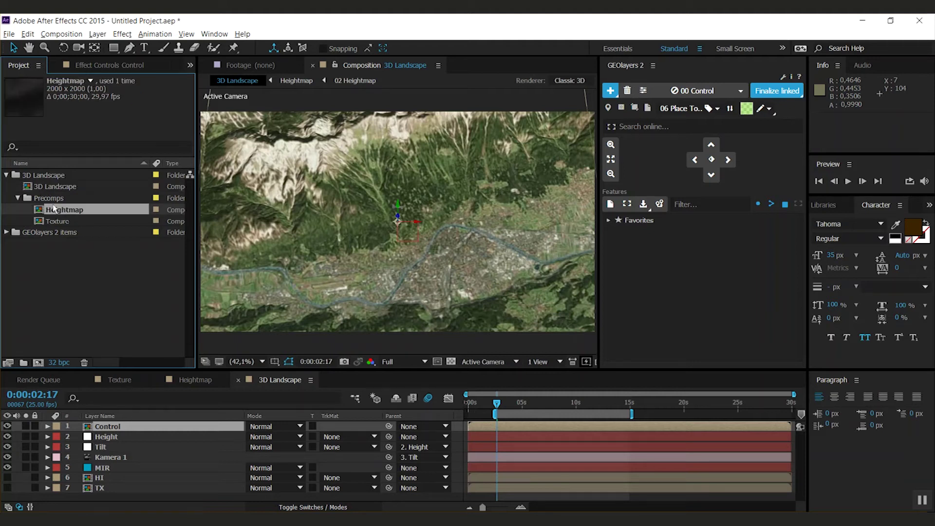
pyautogui.click(62, 224)
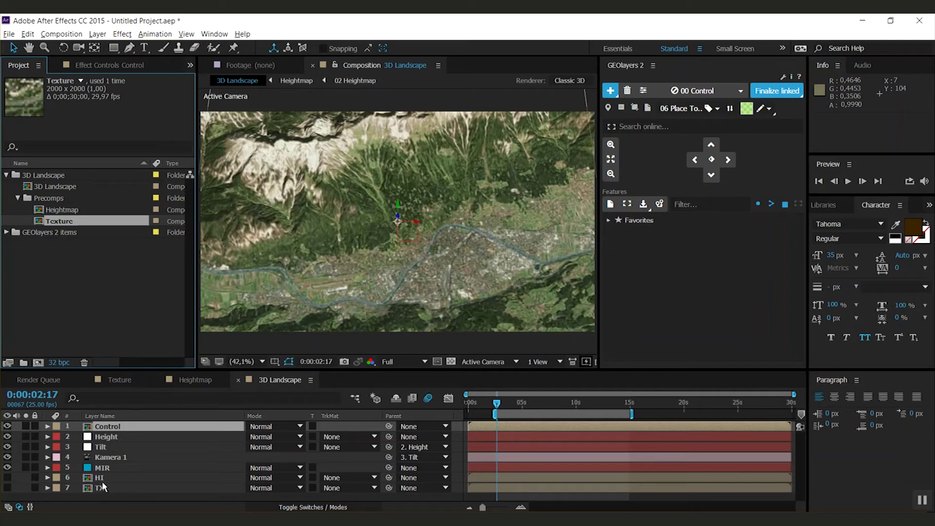
# Step: Step through the MIR, Kamera 1, Tilt, Height and Control layers, ending on Control's location settings
pyautogui.click(103, 467)
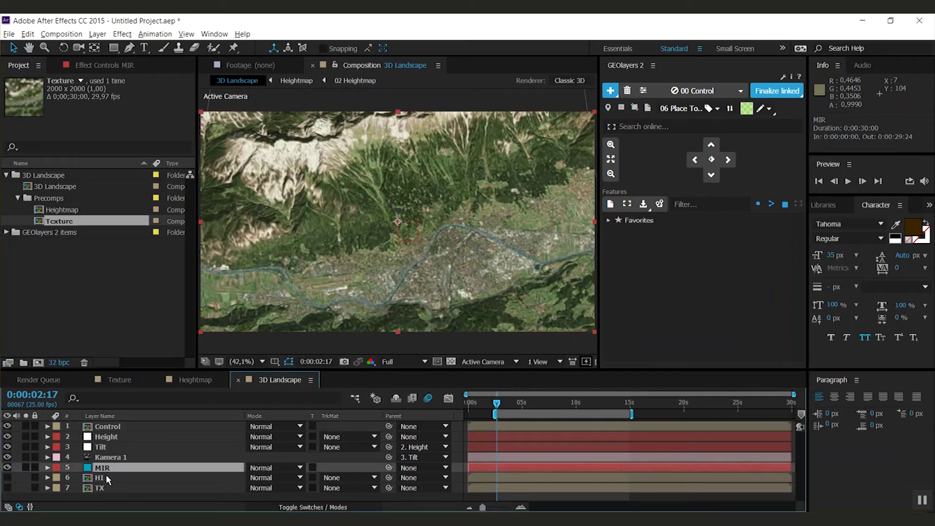
pyautogui.click(122, 67)
pyautogui.moveTo(191, 115); pyautogui.dragTo(197, 264)
pyautogui.click(106, 457)
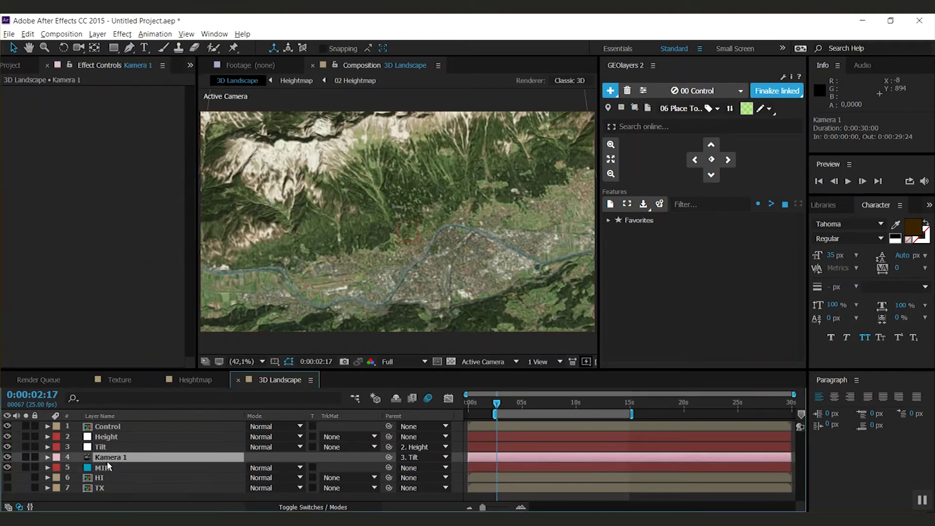
pyautogui.hotkey('ctrl', 'Up')
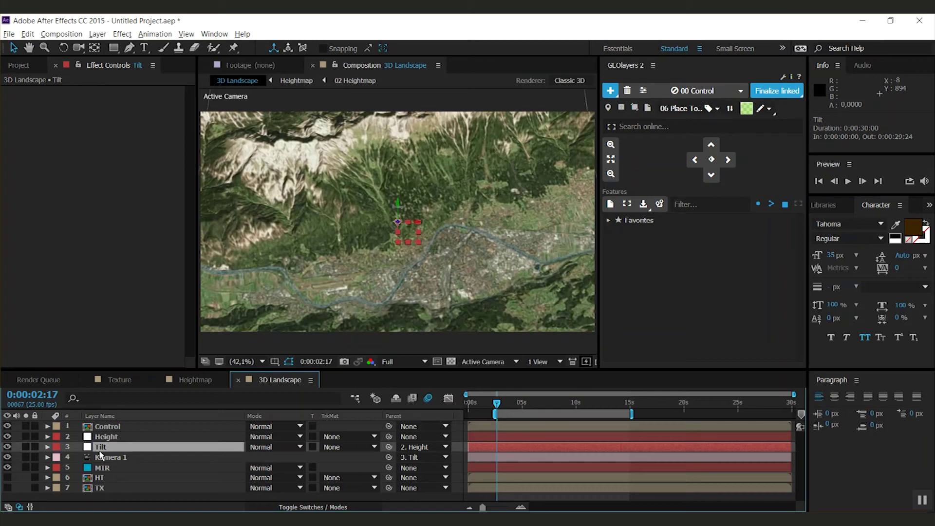
pyautogui.hotkey('ctrl', 'Up')
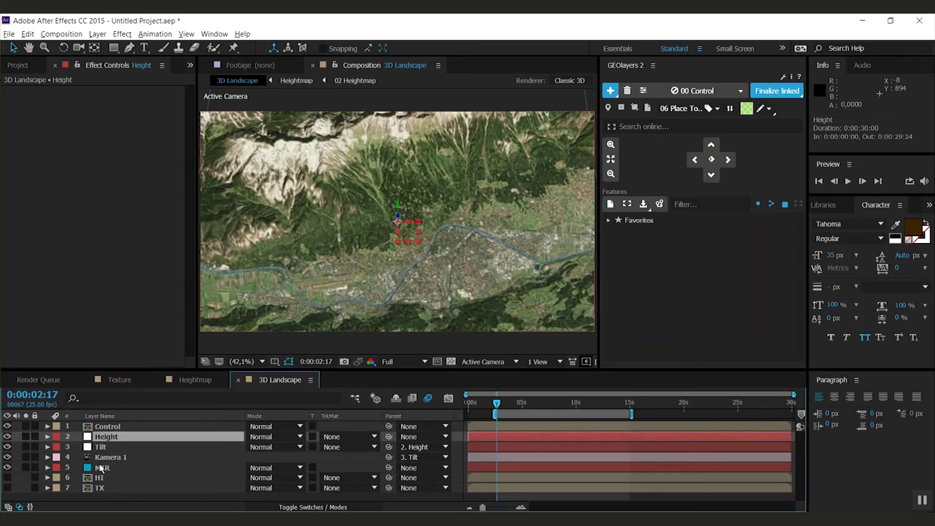
pyautogui.click(108, 427)
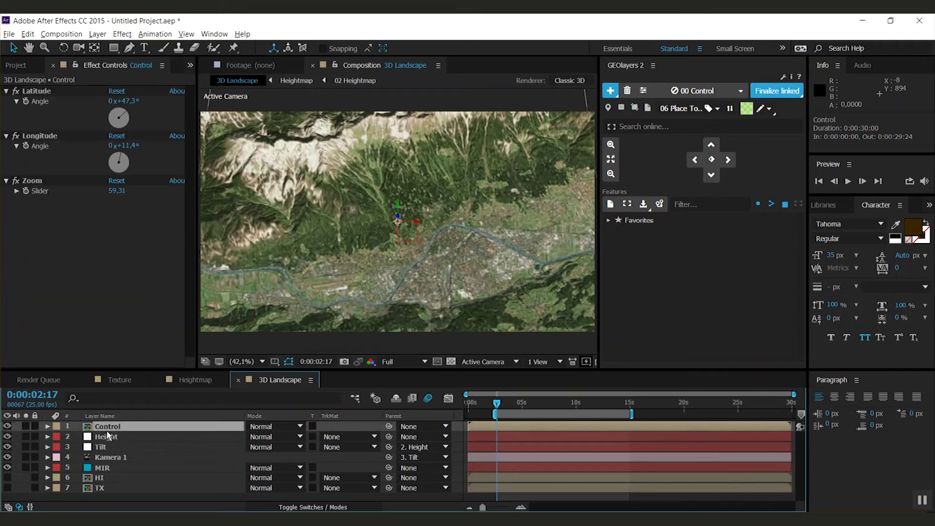
# Step: Link the 02 Heightmap and 01 Texture layers to the GEOlayers map controls
pyautogui.click(701, 91)
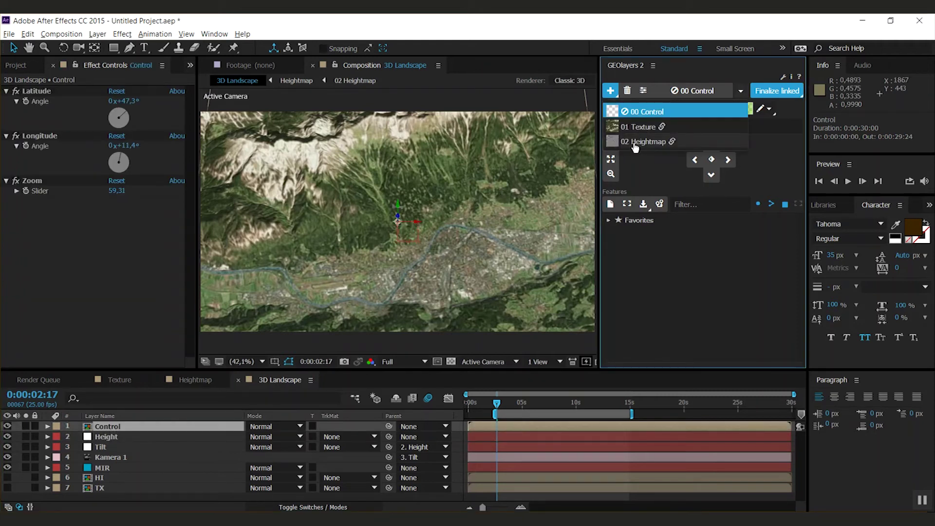
pyautogui.click(672, 141)
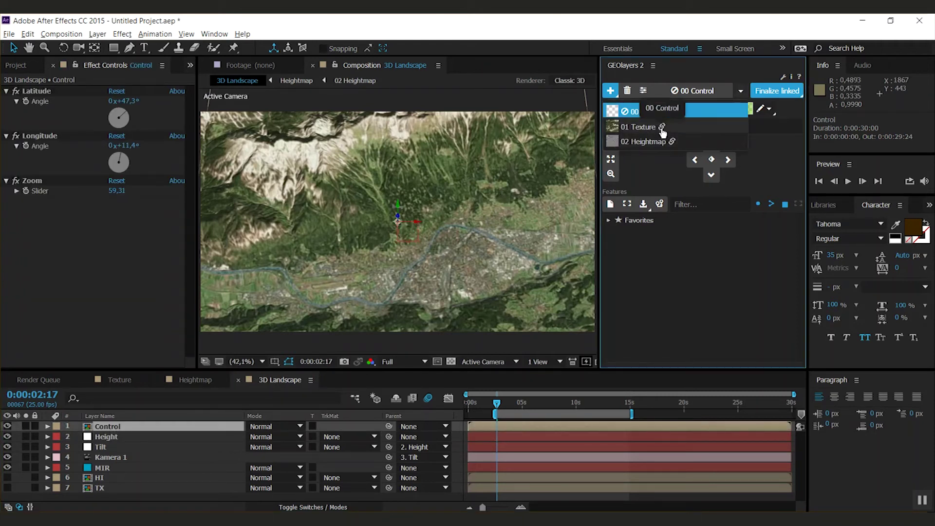
pyautogui.click(662, 128)
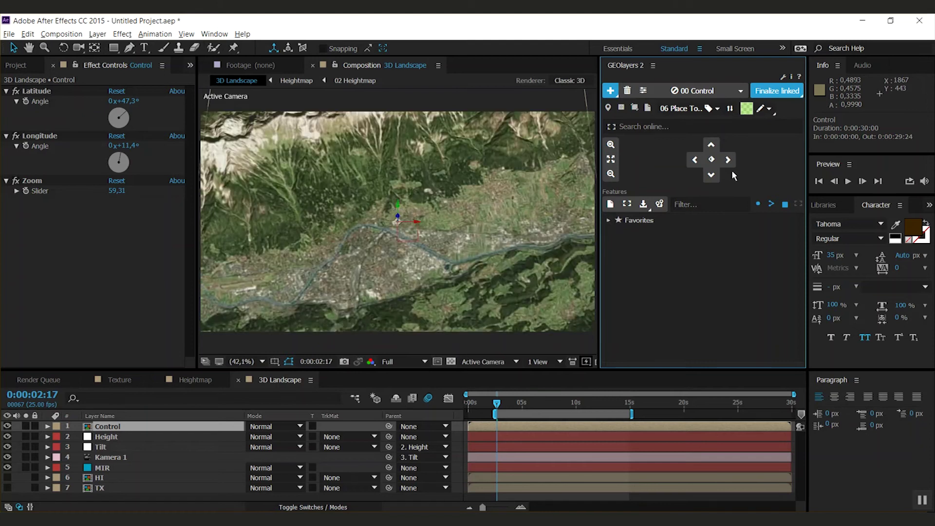
# Step: Tilt the terrain by setting the Tilt layer's X Rotation to 69°
pyautogui.click(136, 447)
pyautogui.press('r')
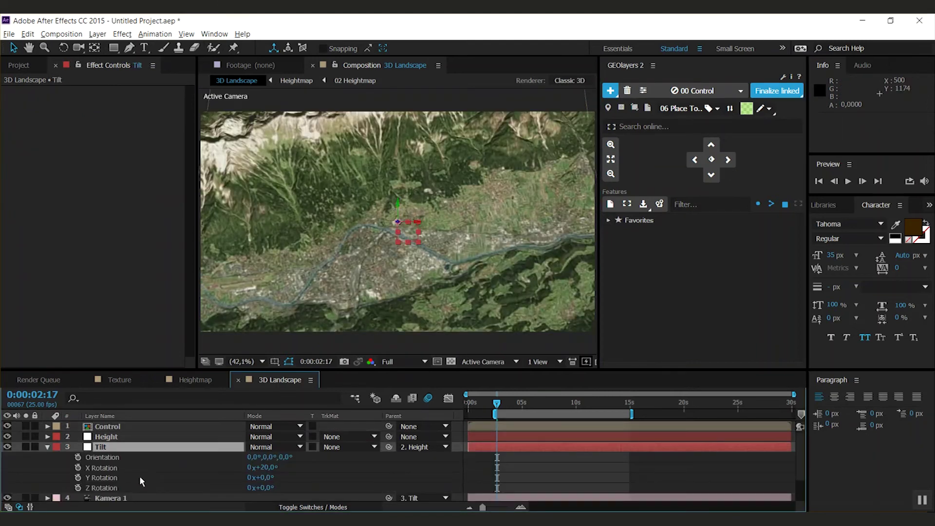
pyautogui.moveTo(263, 468); pyautogui.dragTo(288, 463)
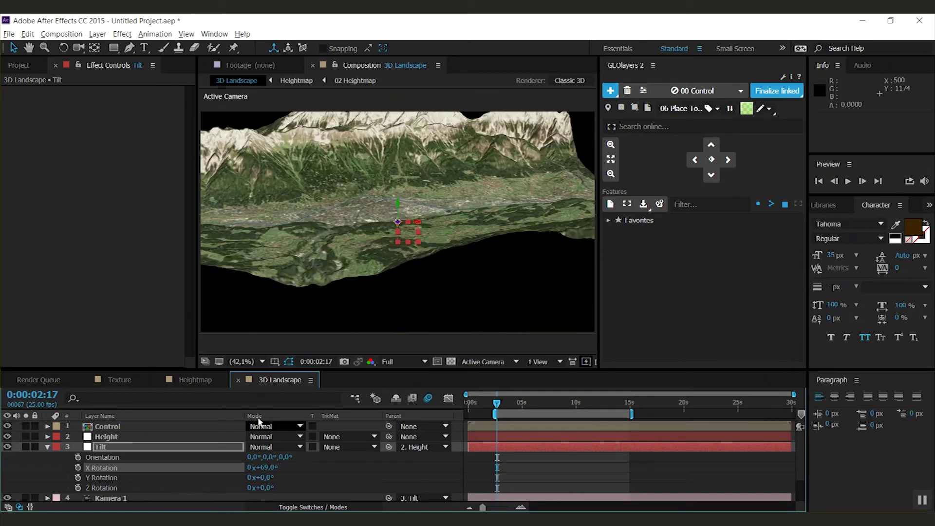
# Step: Push the Height layer deeper in Z Position and rotate it to 258° on Z
pyautogui.click(106, 436)
pyautogui.press('p')
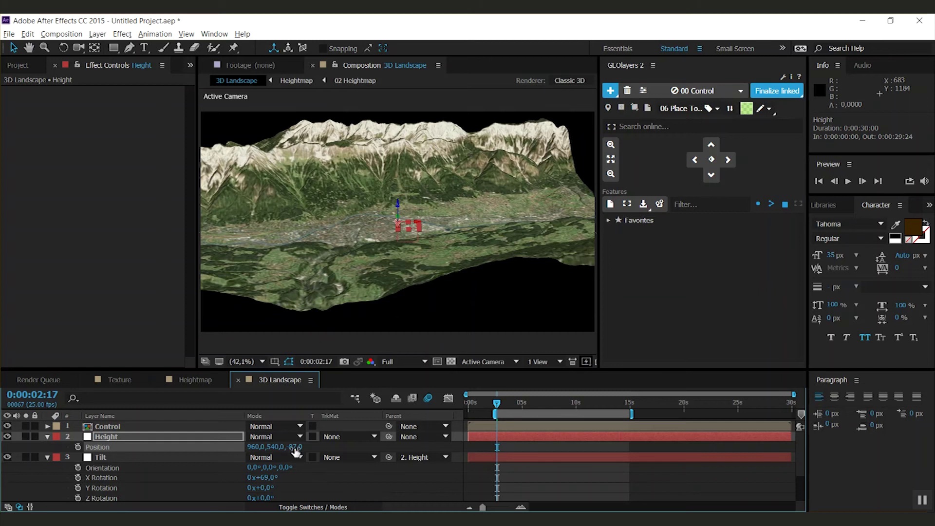
pyautogui.moveTo(296, 448); pyautogui.dragTo(382, 448)
pyautogui.press('r')
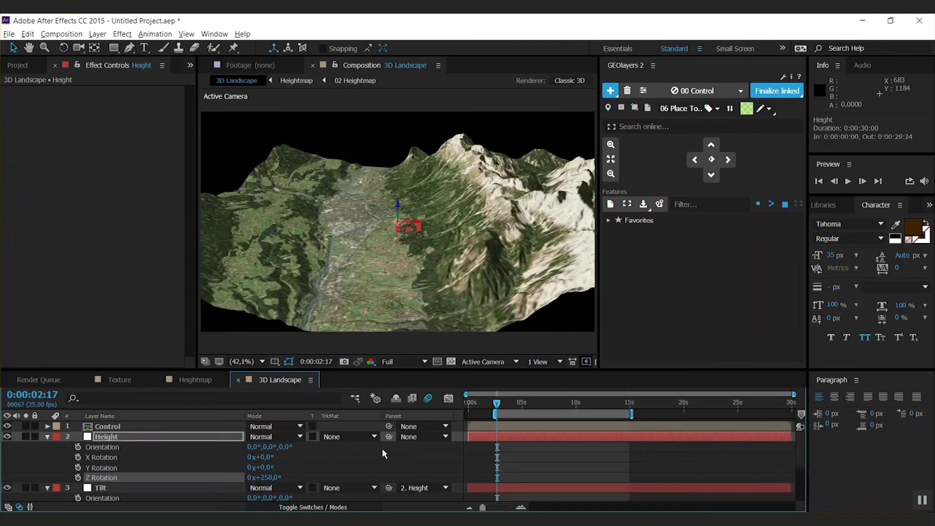
# Step: Search for 'innsbruck' in GEOlayers
pyautogui.click(643, 126)
pyautogui.write('innsbruck')
pyautogui.press('Return')
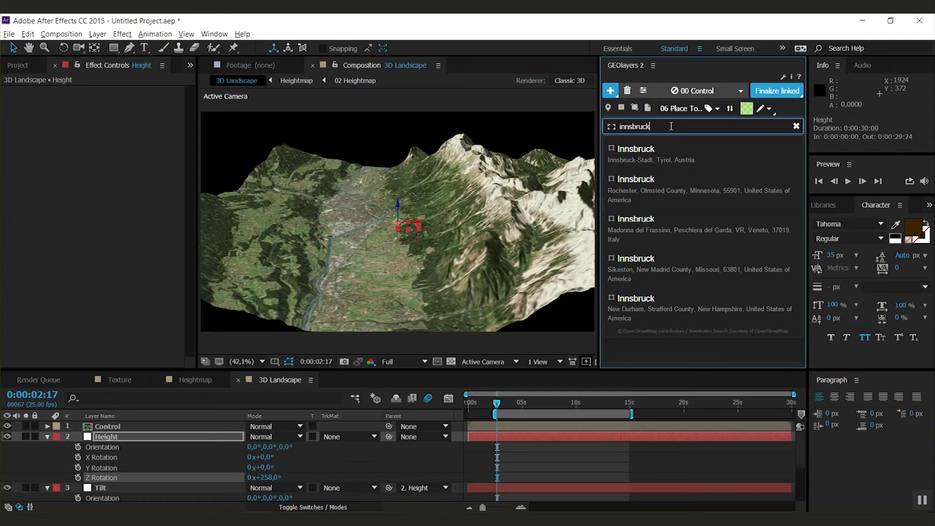
# Step: Draw Innsbruck's area in green onto 01 Texture, then set the target back to 00 Control
pyautogui.click(740, 91)
pyautogui.click(634, 123)
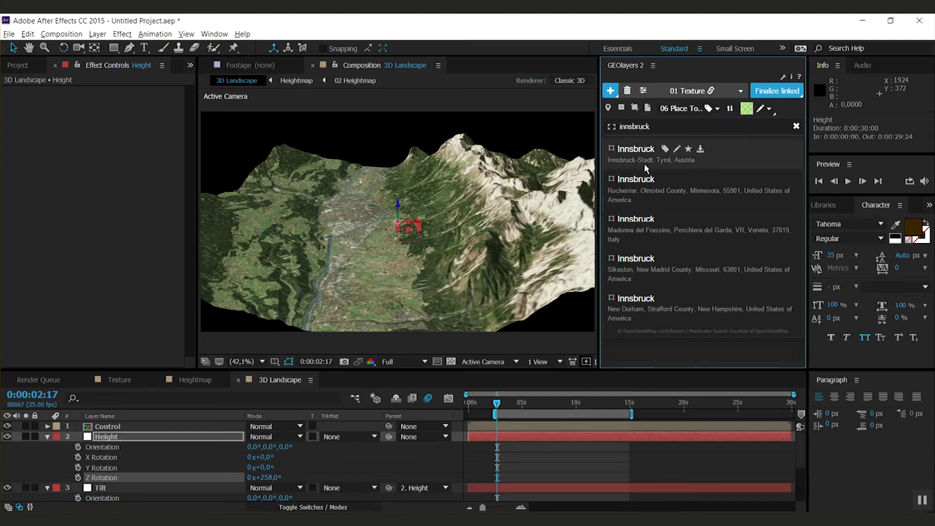
pyautogui.click(678, 150)
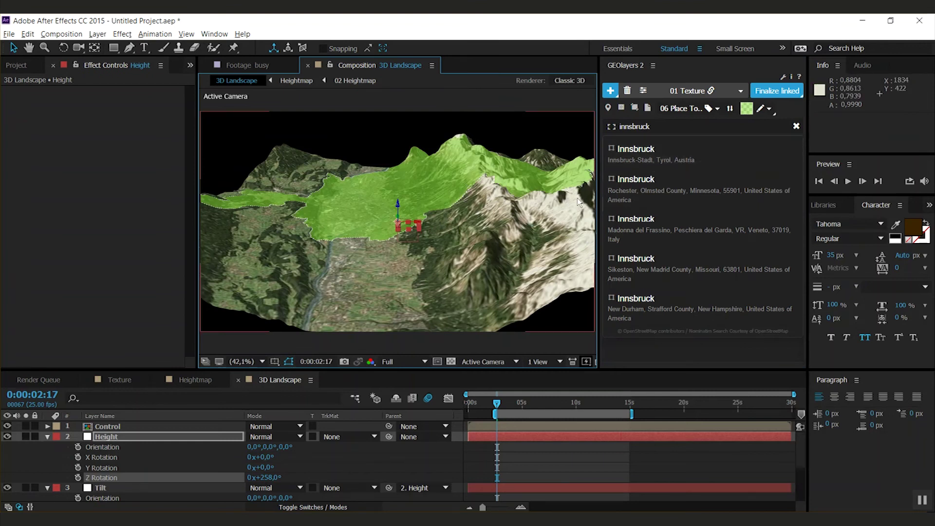
pyautogui.moveTo(633, 152)
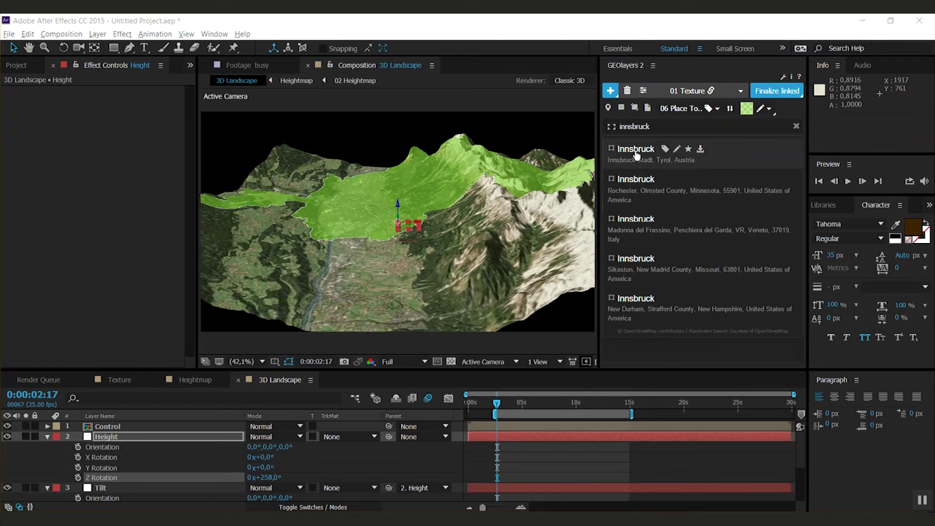
pyautogui.click(740, 90)
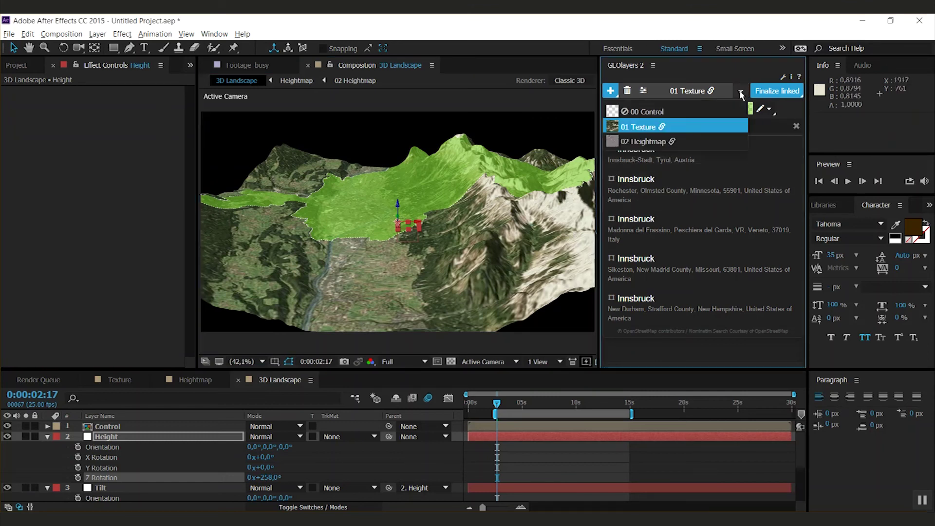
pyautogui.click(665, 110)
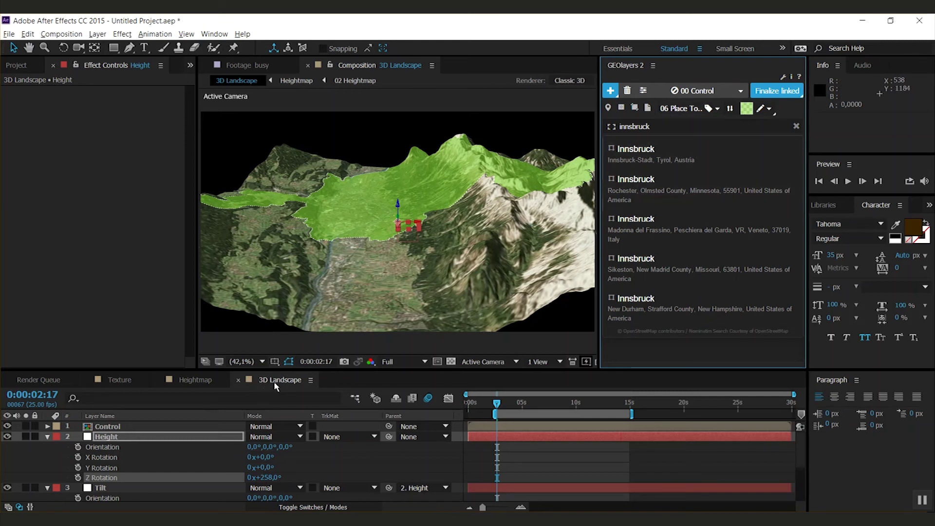
# Step: Add an Innsbruck label lifted to 3D Point Z -116, then search for 'mont blanc'
pyautogui.moveTo(632, 165)
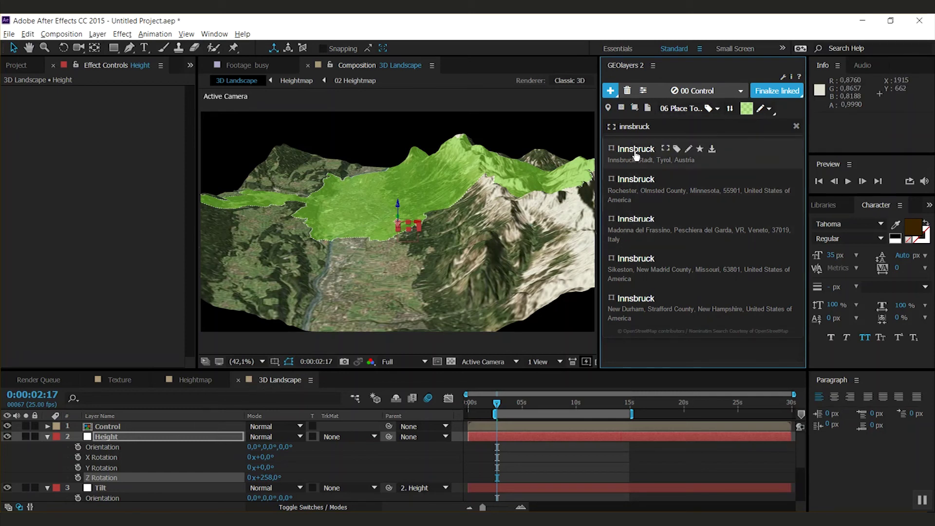
pyautogui.click(677, 149)
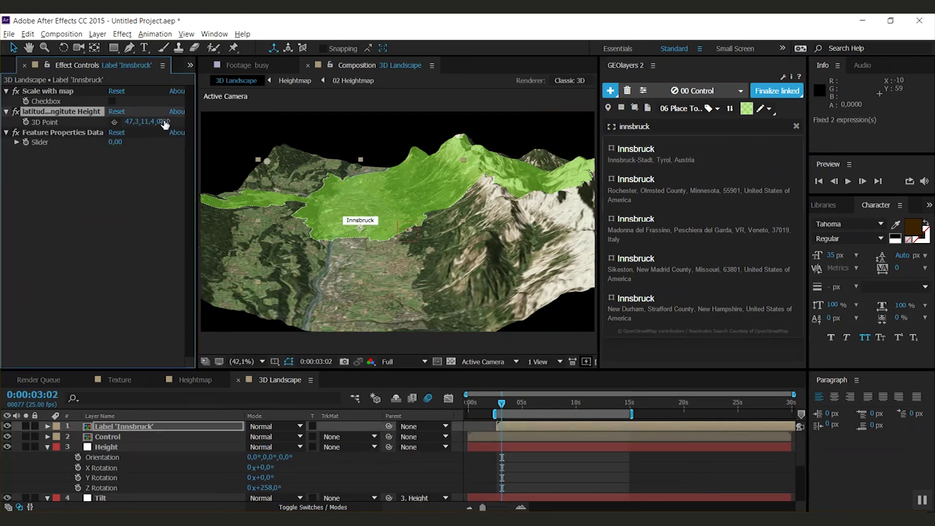
pyautogui.moveTo(165, 125); pyautogui.dragTo(100, 125)
pyautogui.doubleClick(606, 127)
pyautogui.write('mont bla')
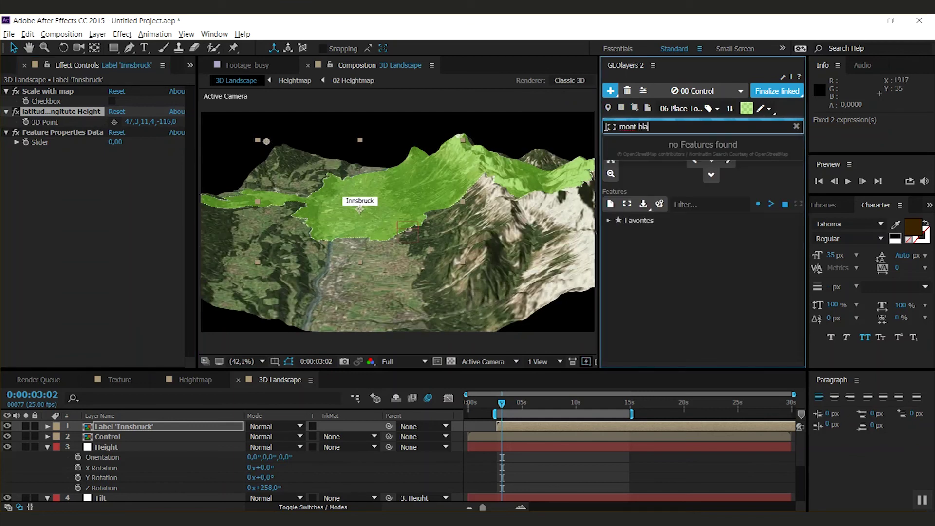
pyautogui.write('nc')
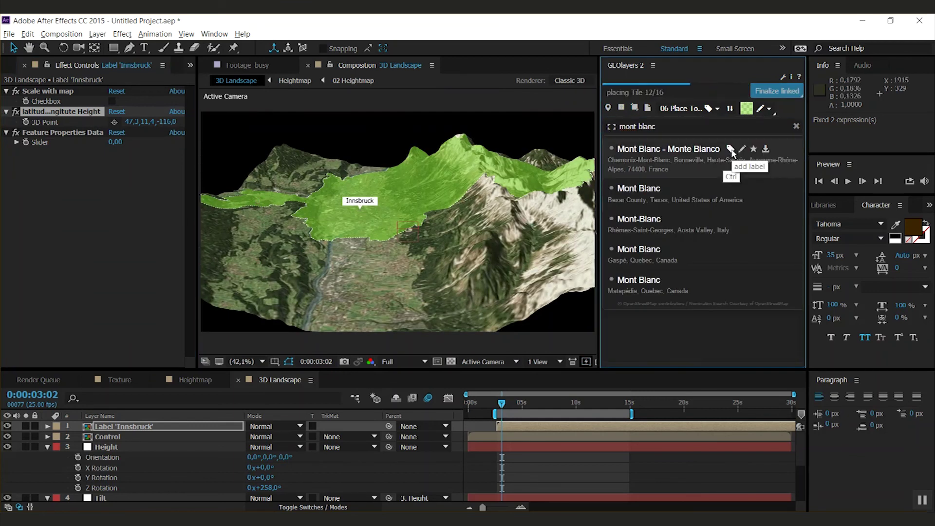
# Step: Jump the terrain to Mont Blanc to show the snowy peaks with the green Mont Blanc label
pyautogui.click(732, 152)
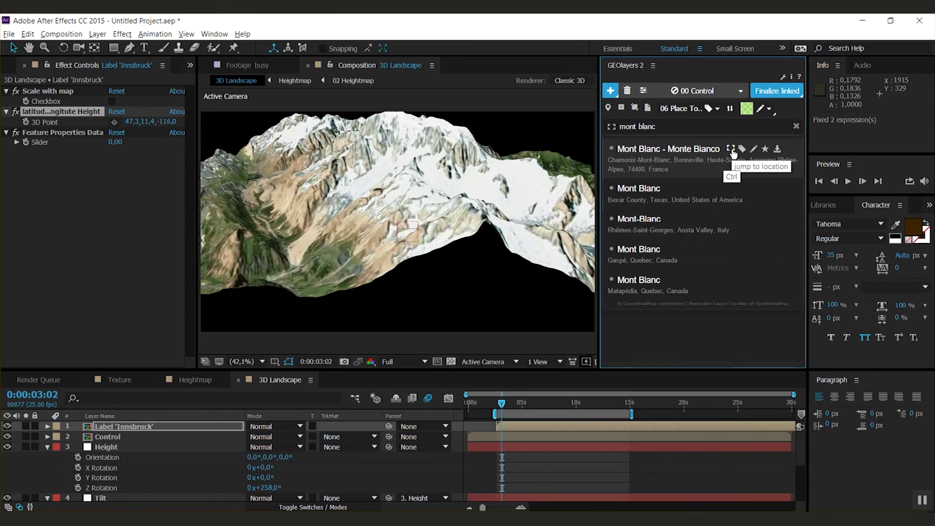